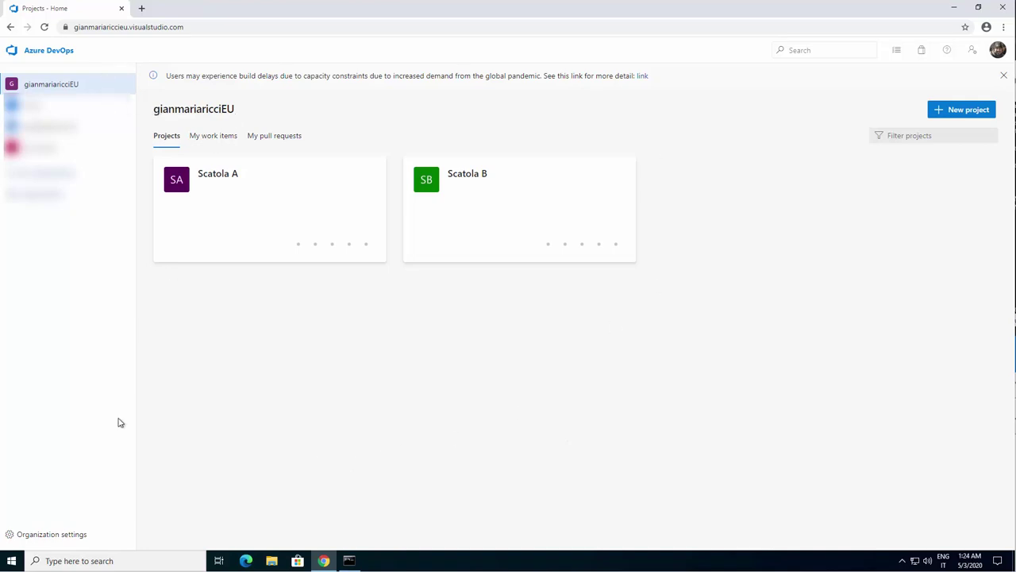
# Step: Open the organization-level permission groups and list the members of the Project Collection Administrators group
pyautogui.click(66, 535)
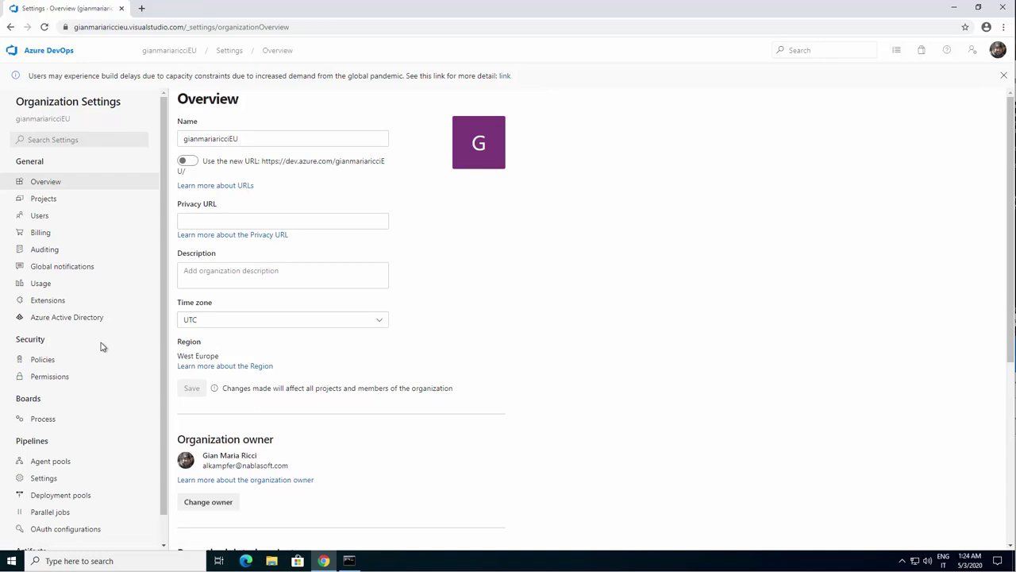
pyautogui.click(45, 380)
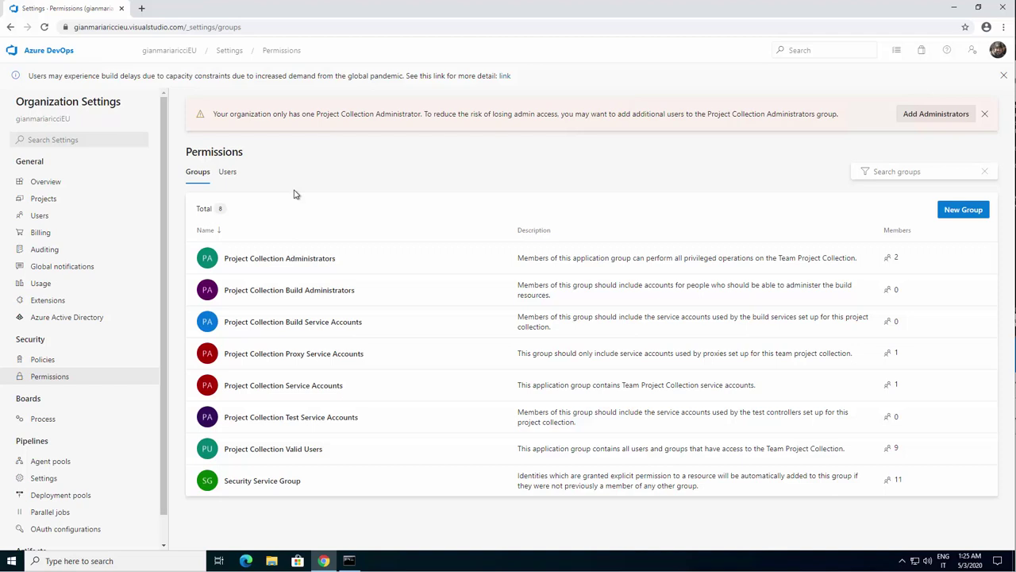
pyautogui.click(318, 260)
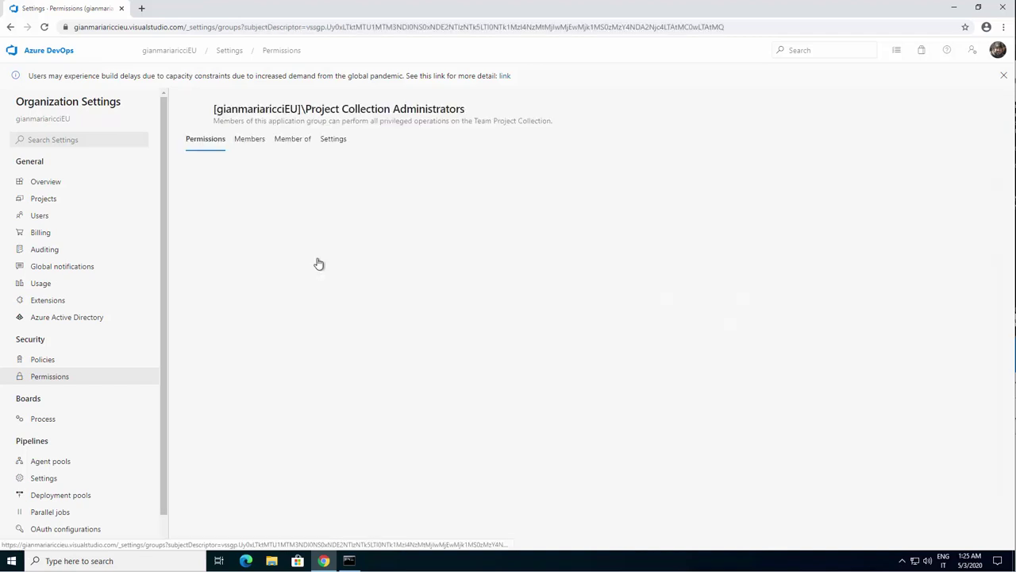
pyautogui.click(249, 140)
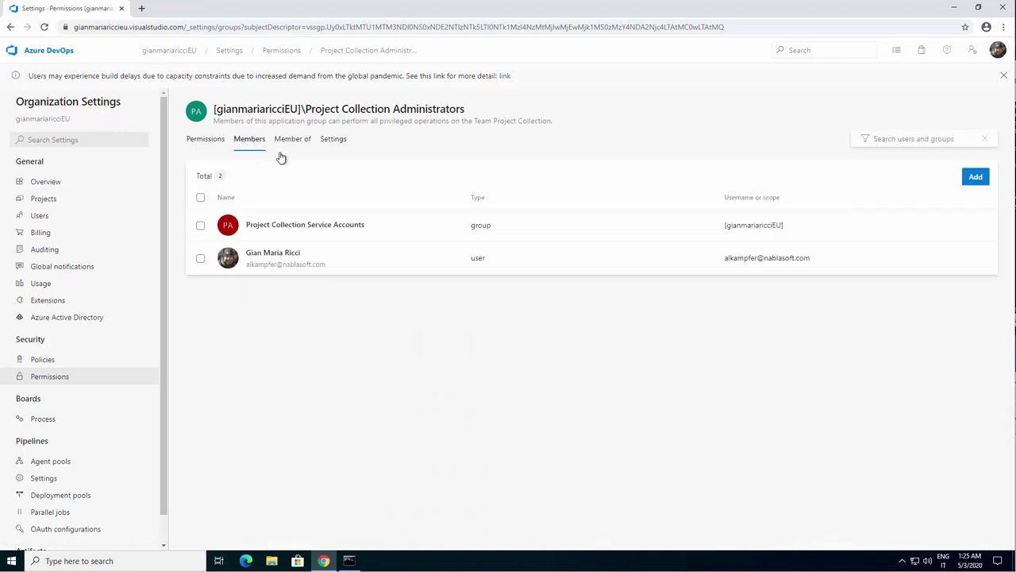
# Step: Filter the Project Collection Administrators members by a person's first name, clear the filter, and return to the organization's permission groups
pyautogui.click(898, 139)
pyautogui.write('matteo')
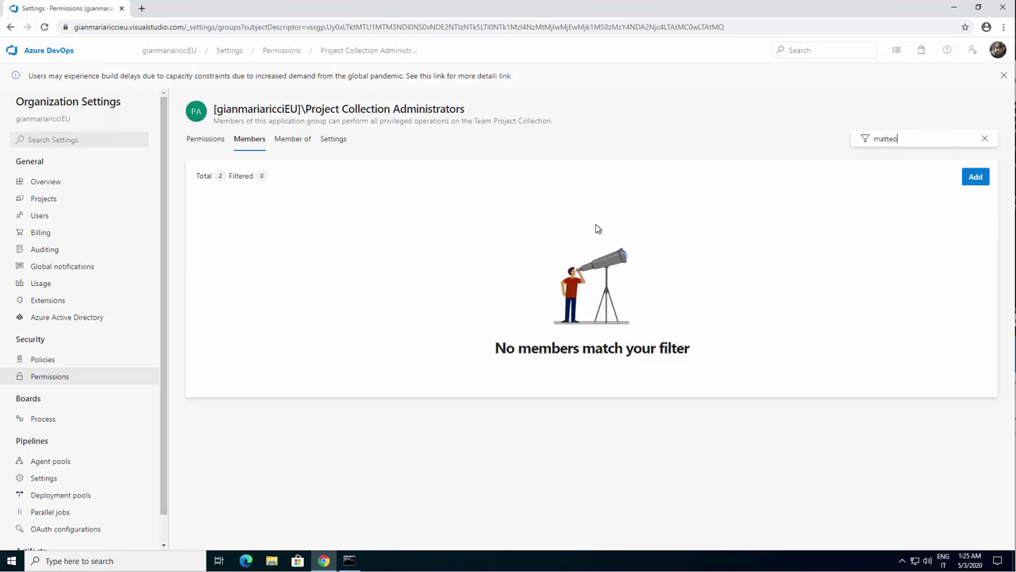
pyautogui.click(985, 138)
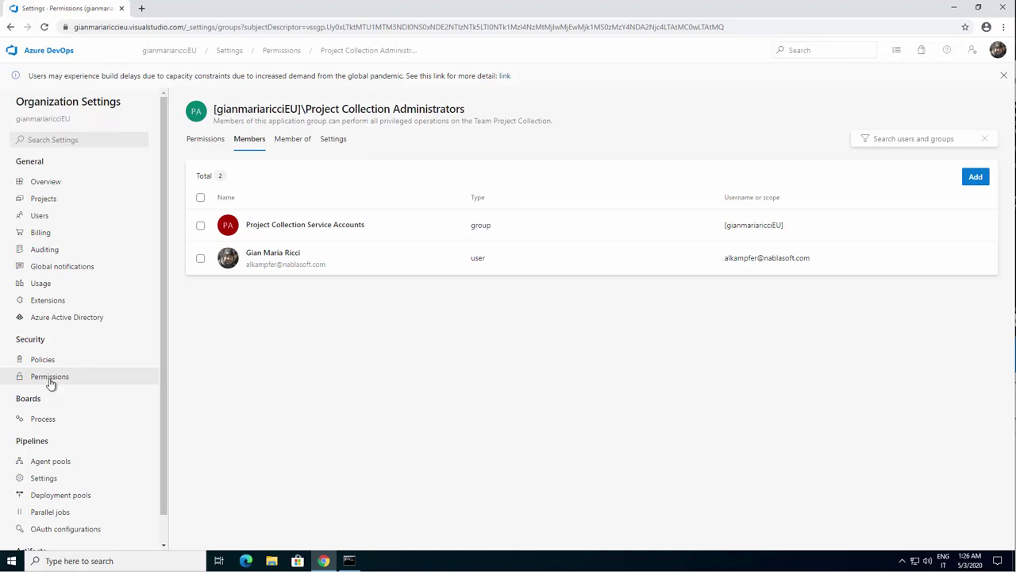
pyautogui.click(98, 378)
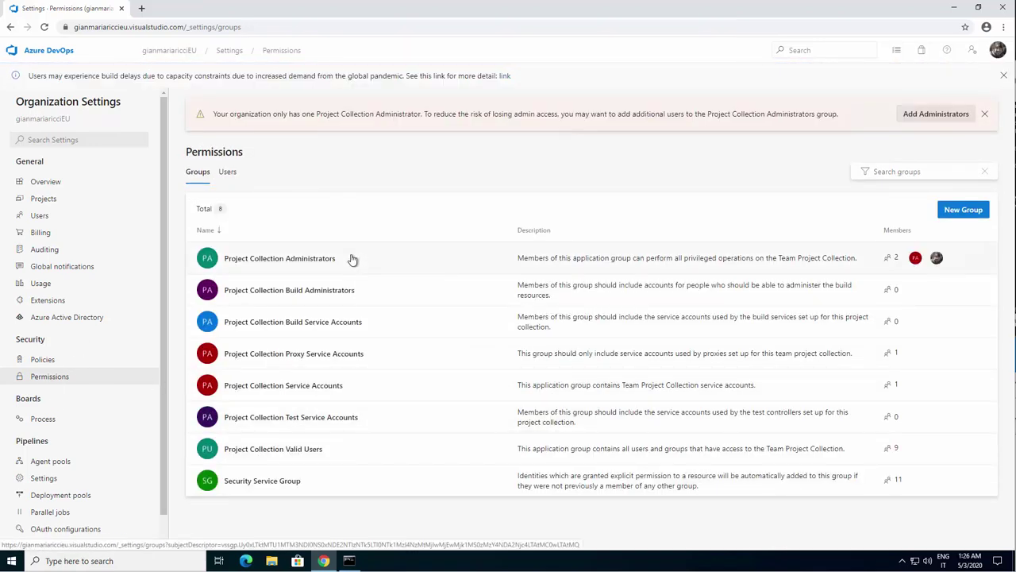
# Step: Go back to the organization's projects and open the permission groups in the Scatola A project settings
pyautogui.click(170, 51)
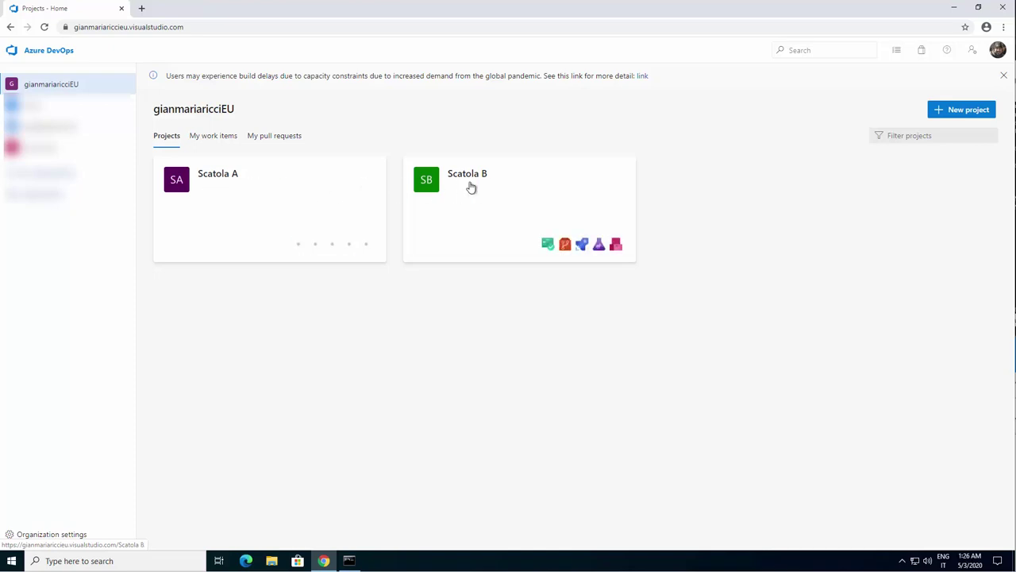
pyautogui.click(223, 180)
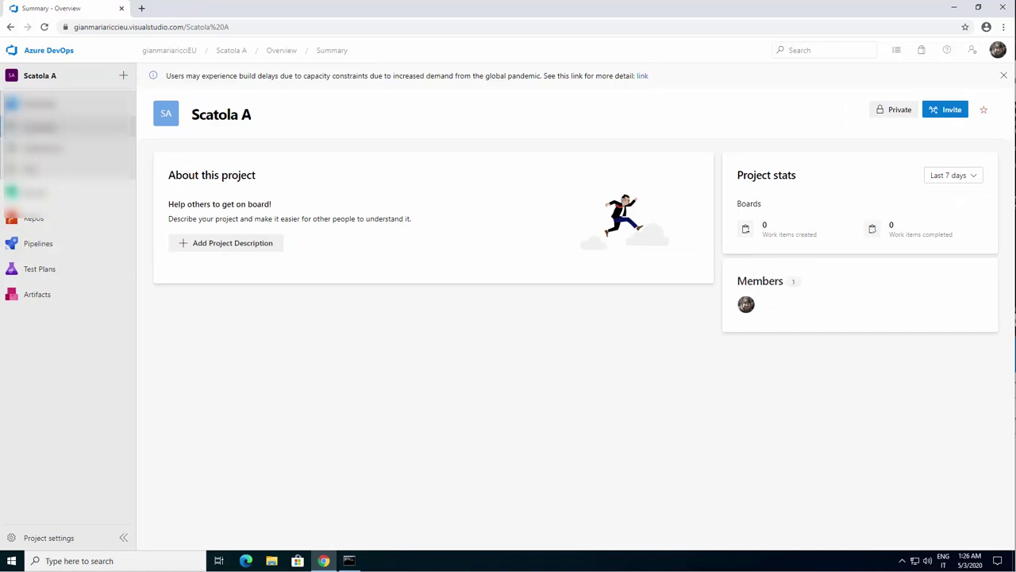
pyautogui.click(49, 539)
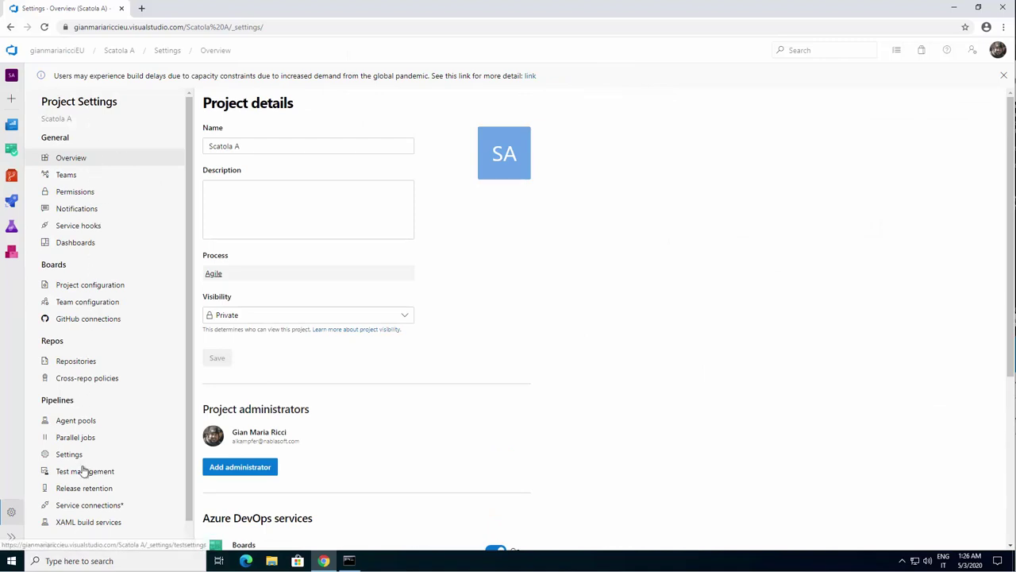
pyautogui.click(74, 193)
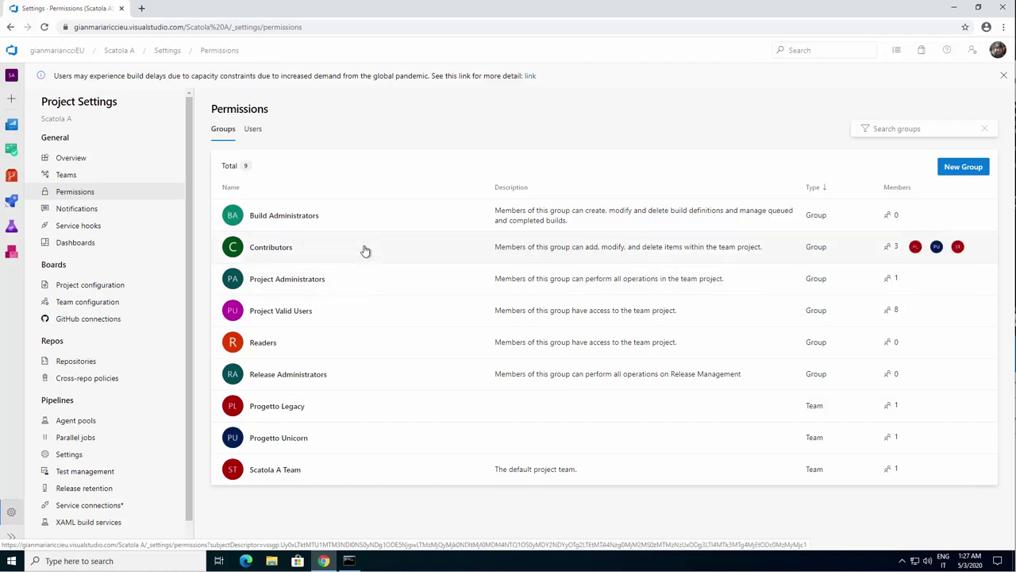
# Step: Examine the permissions of Scatola A's Project Administrators group and highlight the group's full name with its project prefix
pyautogui.click(340, 285)
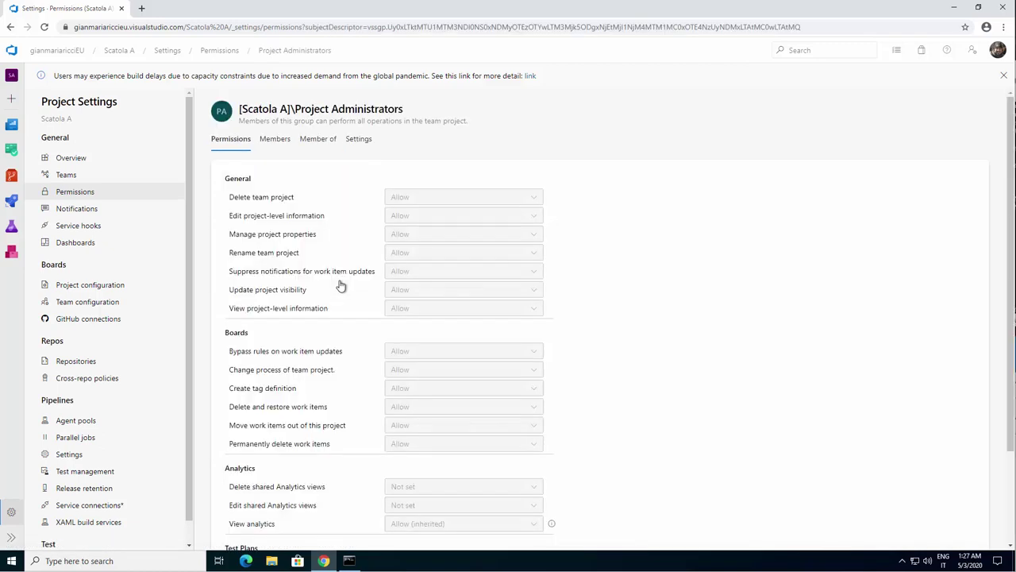
pyautogui.scroll(-2, 477, 240)
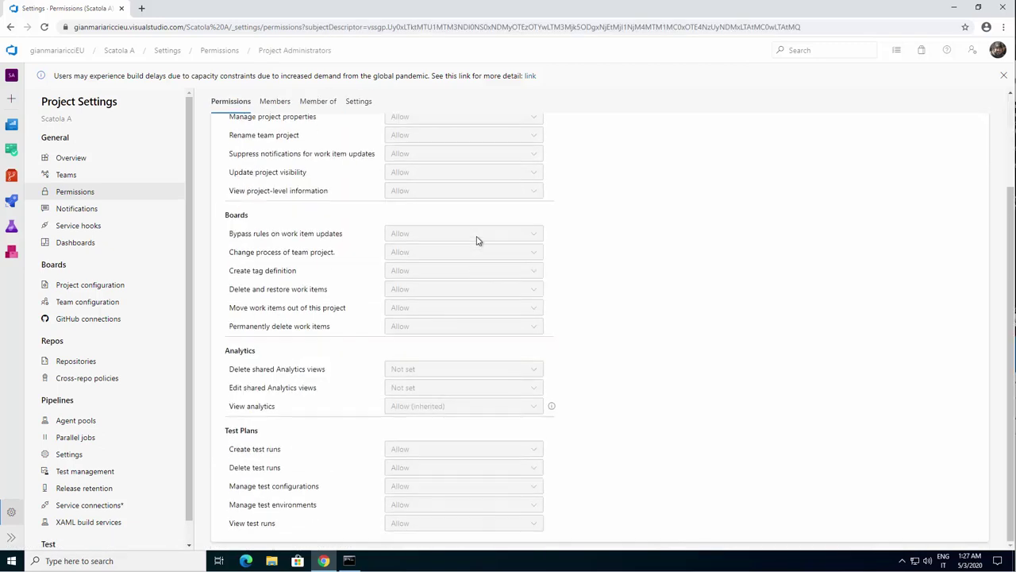
pyautogui.scroll(2, 468, 304)
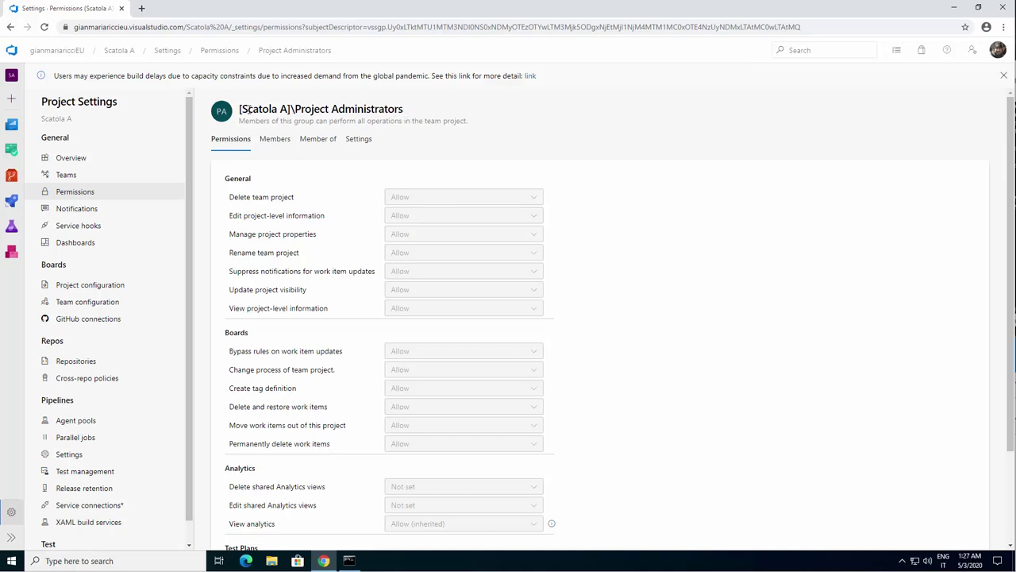
pyautogui.moveTo(239, 108); pyautogui.dragTo(292, 109)
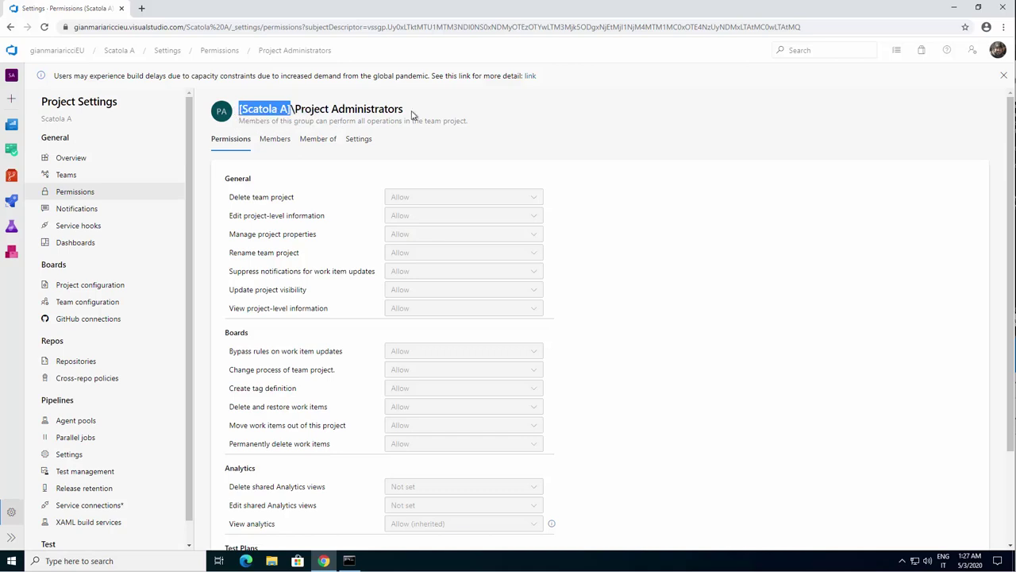
pyautogui.moveTo(404, 110); pyautogui.dragTo(238, 111)
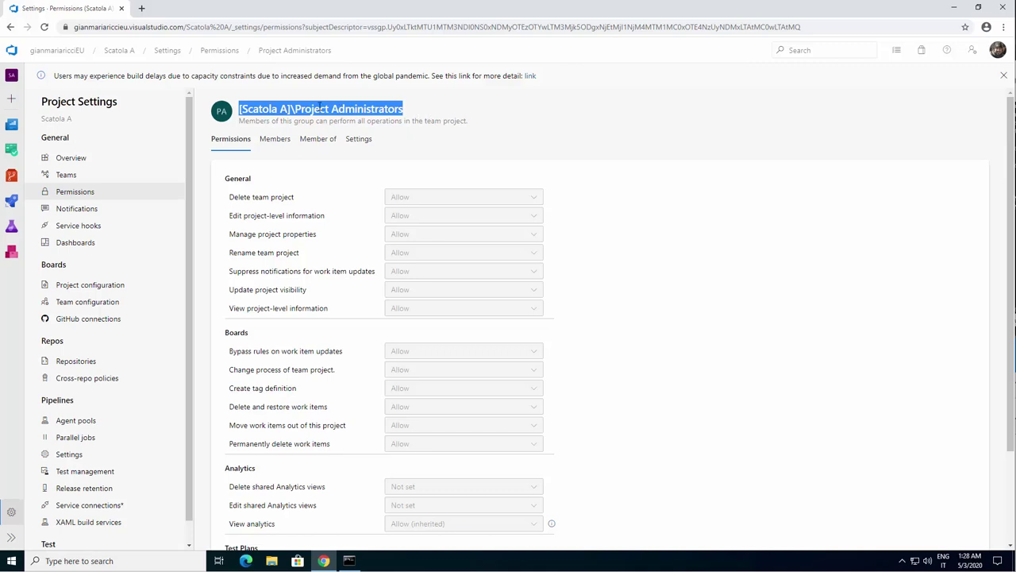
# Step: Return to the organization's projects and open the permission groups in the Scatola B project settings
pyautogui.click(81, 53)
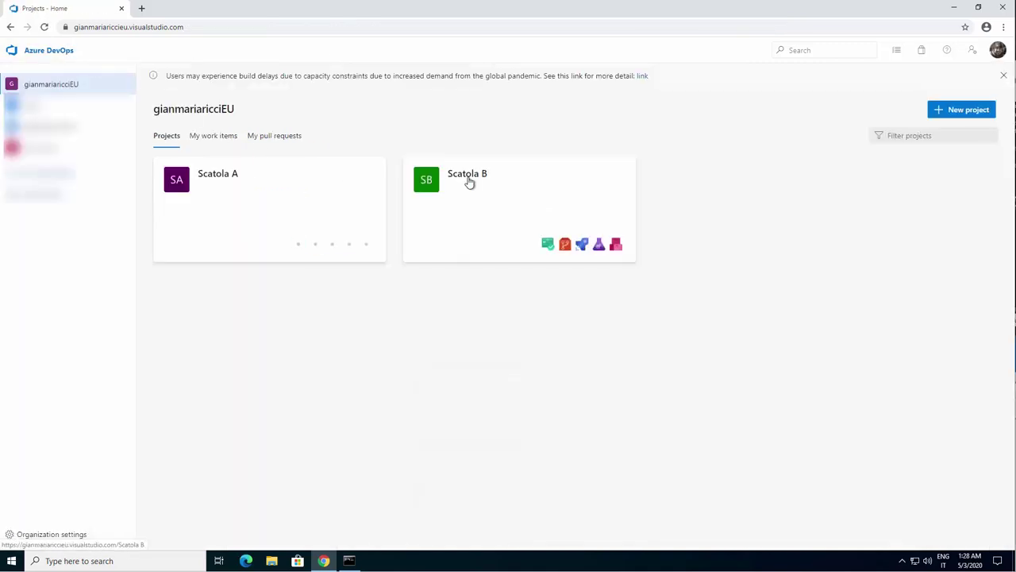
pyautogui.click(469, 181)
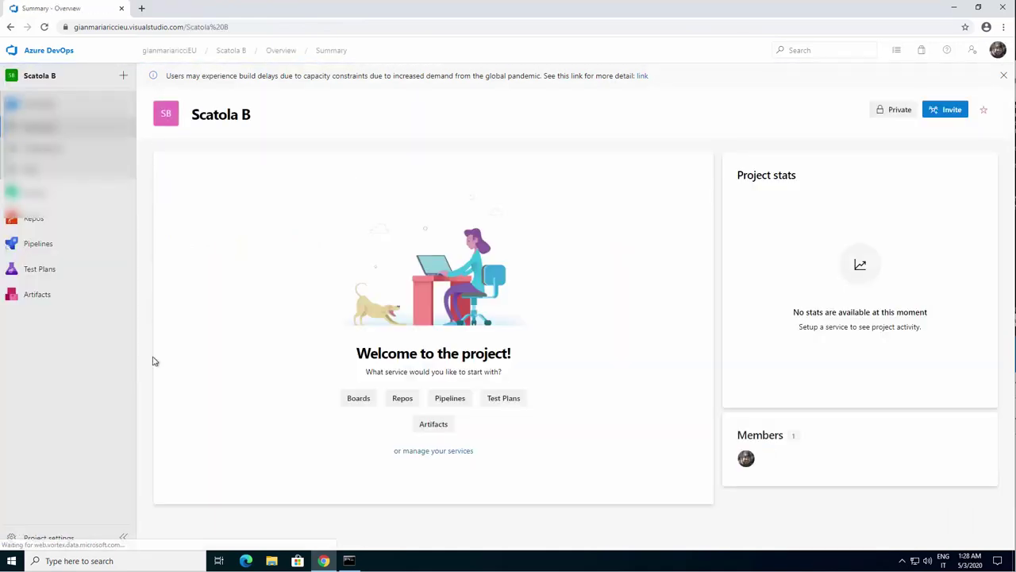
pyautogui.click(39, 540)
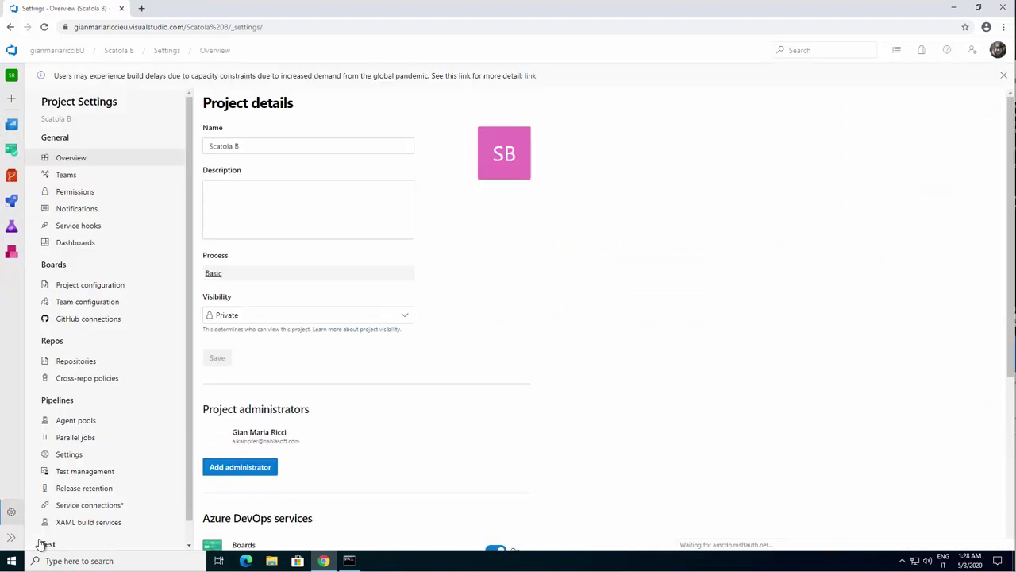
pyautogui.click(72, 194)
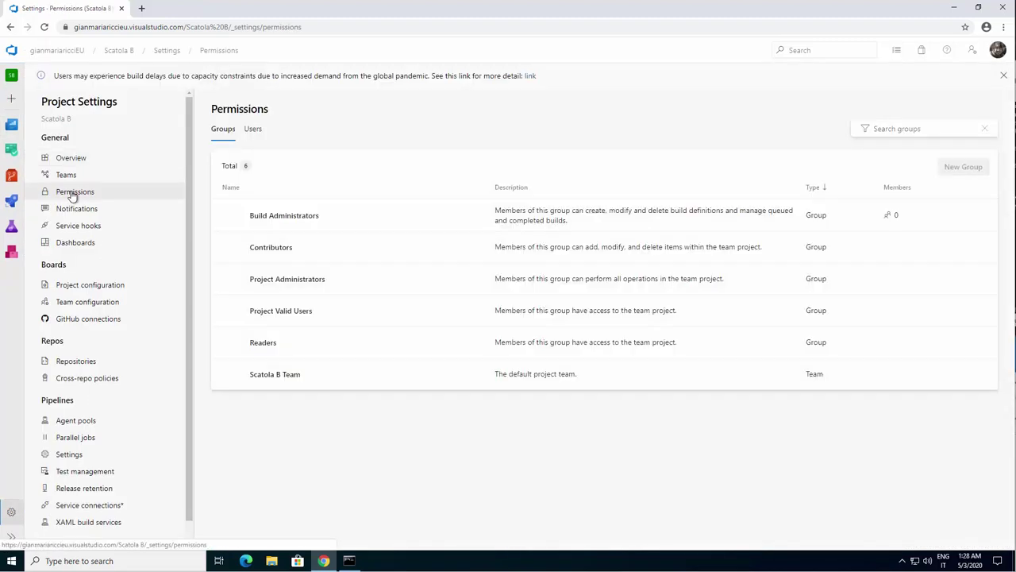
# Step: Open Scatola B's Project Administrators group and highlight its full name and the [Scatola B] prefix
pyautogui.click(305, 286)
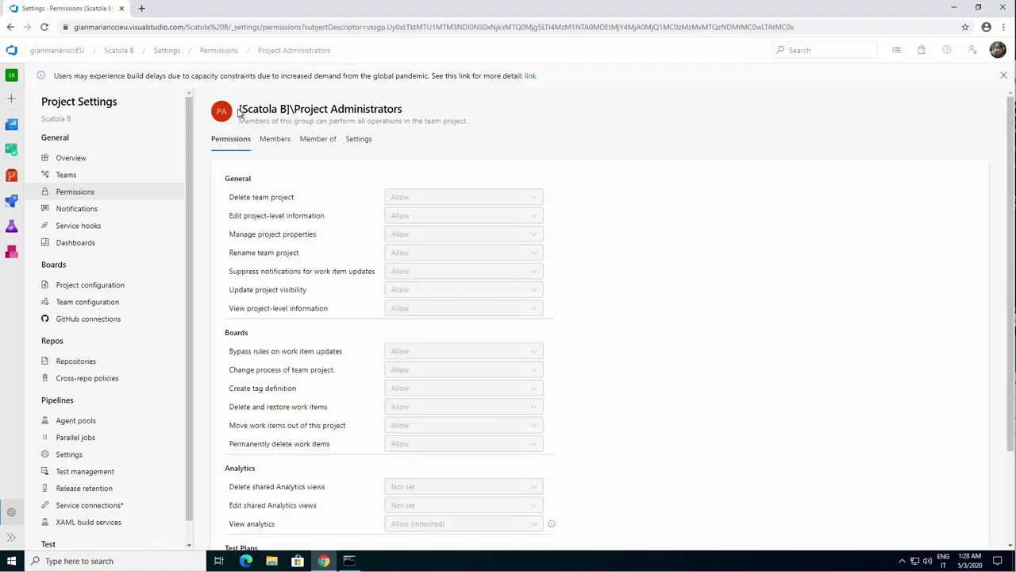
pyautogui.moveTo(239, 109); pyautogui.dragTo(291, 109)
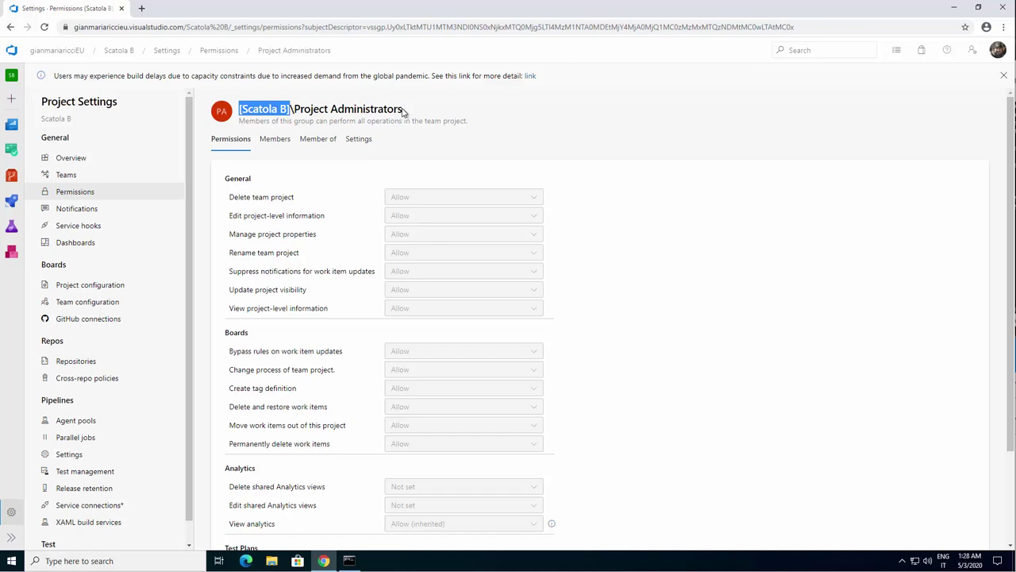
pyautogui.moveTo(403, 109); pyautogui.dragTo(238, 108)
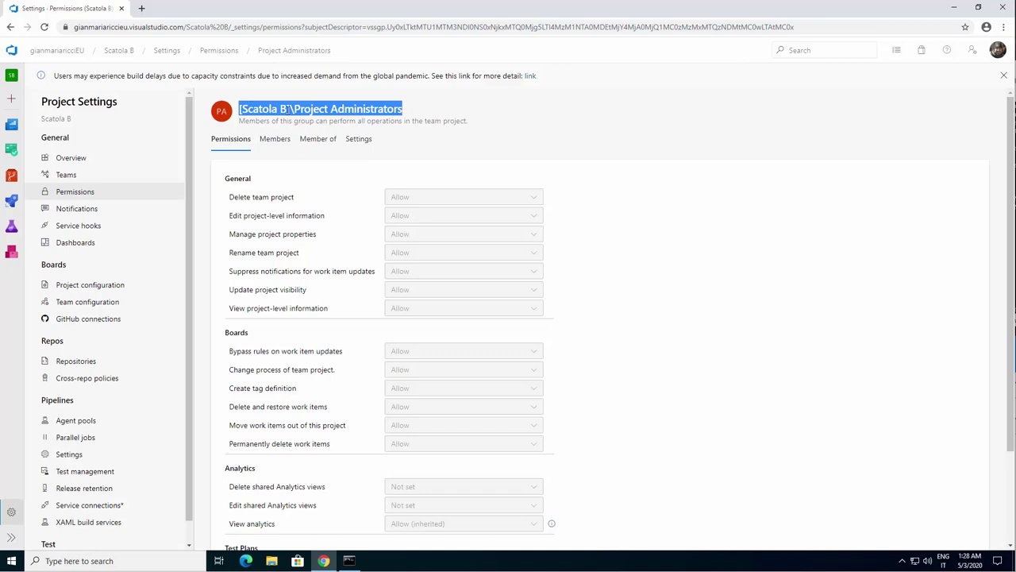
pyautogui.moveTo(292, 109); pyautogui.dragTo(238, 110)
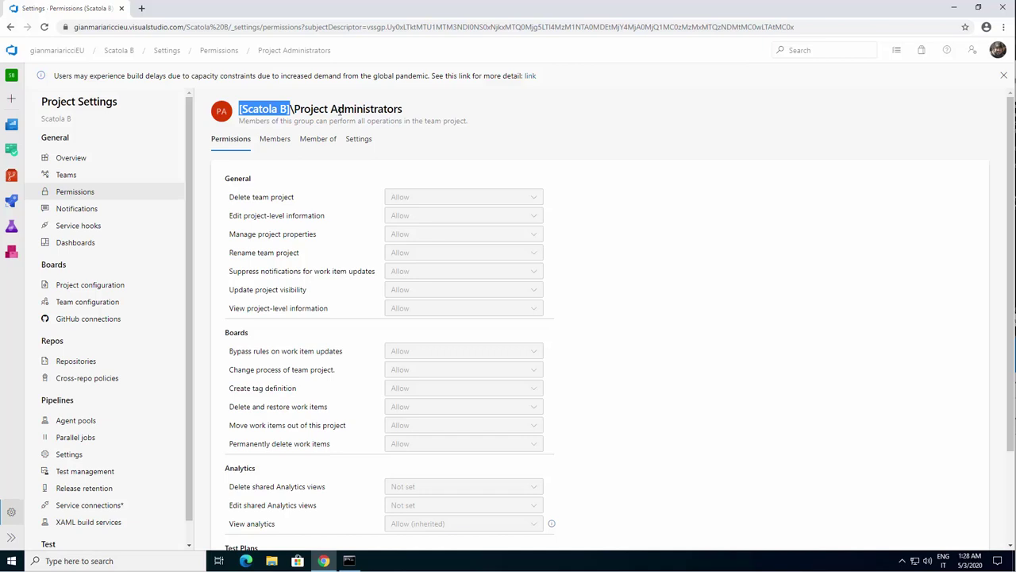
# Step: Open Scatola B's Contributors group from the permission groups and highlight its project prefix, group name and full name
pyautogui.click(72, 193)
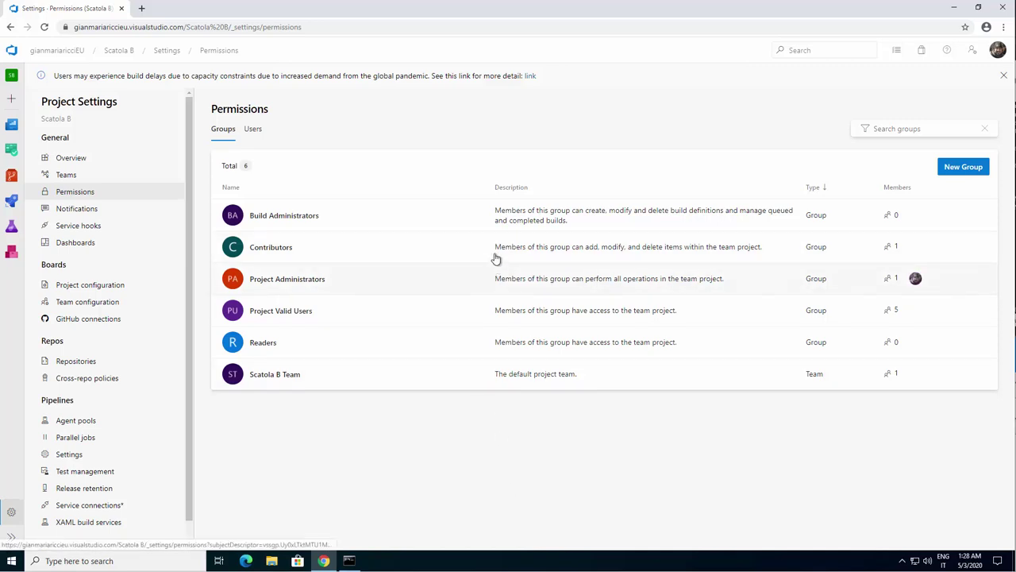
pyautogui.click(334, 252)
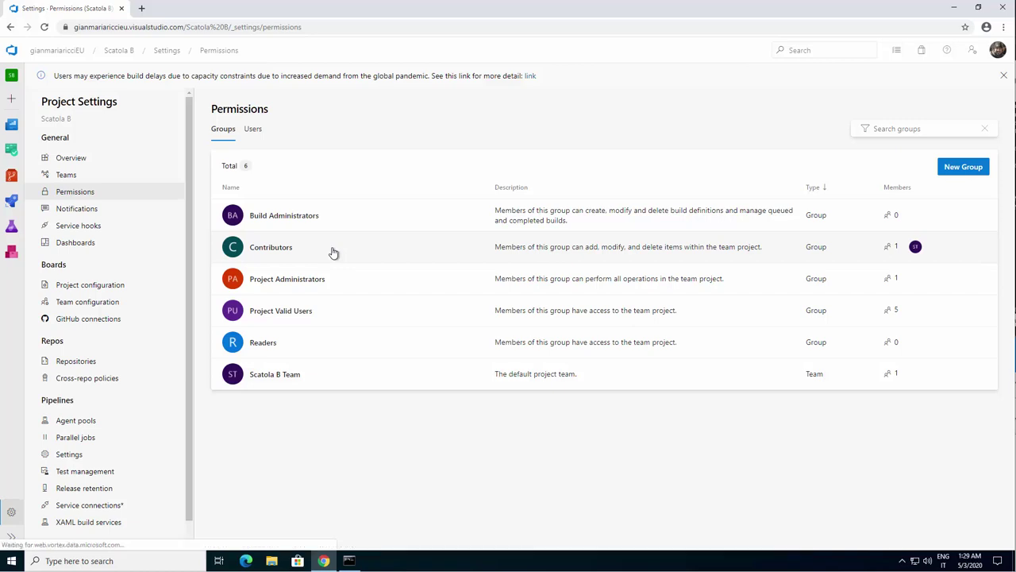
pyautogui.moveTo(291, 111); pyautogui.dragTo(238, 110)
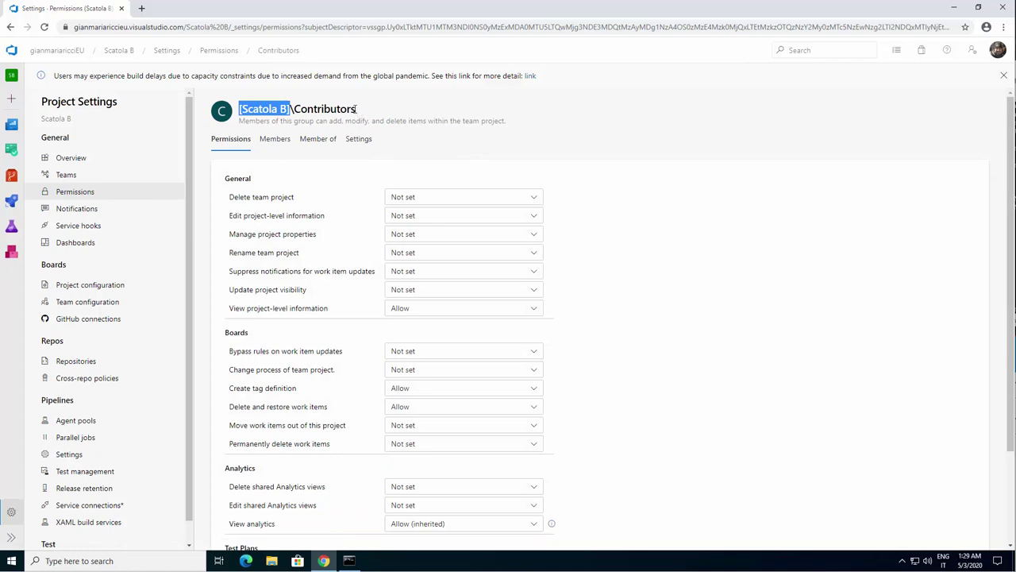
pyautogui.moveTo(357, 111); pyautogui.dragTo(293, 111)
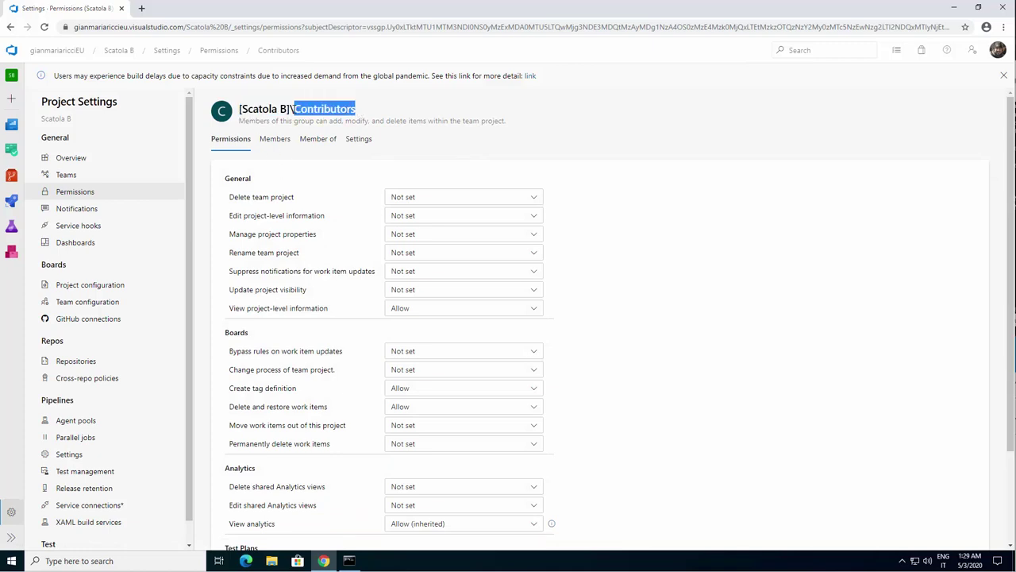
pyautogui.moveTo(239, 109); pyautogui.dragTo(291, 109)
pyautogui.moveTo(356, 109); pyautogui.dragTo(237, 111)
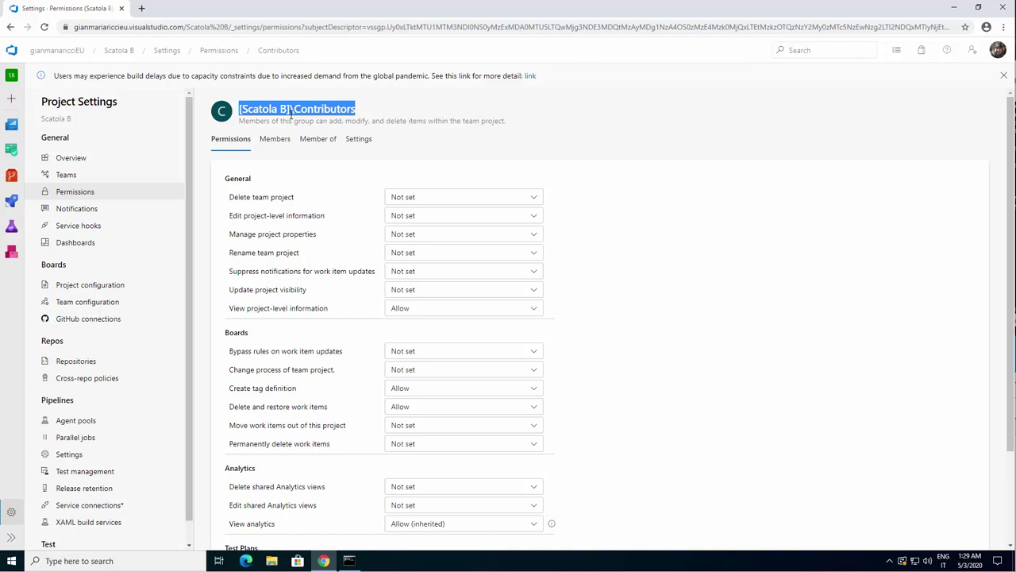
# Step: Create a team named "Prova team 1" in Scatola B with Contributors permissions and its own area path, and open the project's permission groups
pyautogui.click(66, 176)
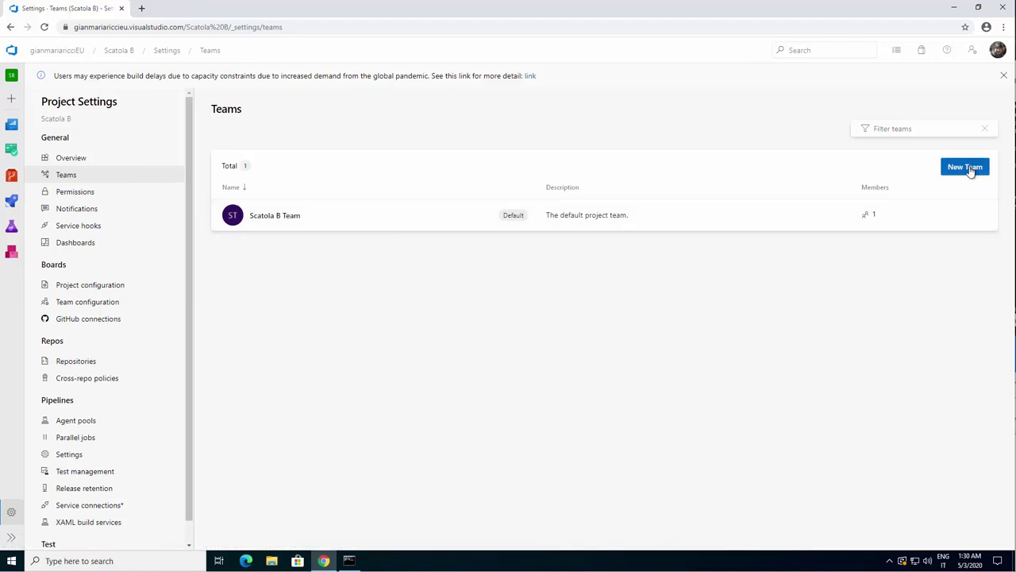
pyautogui.click(970, 171)
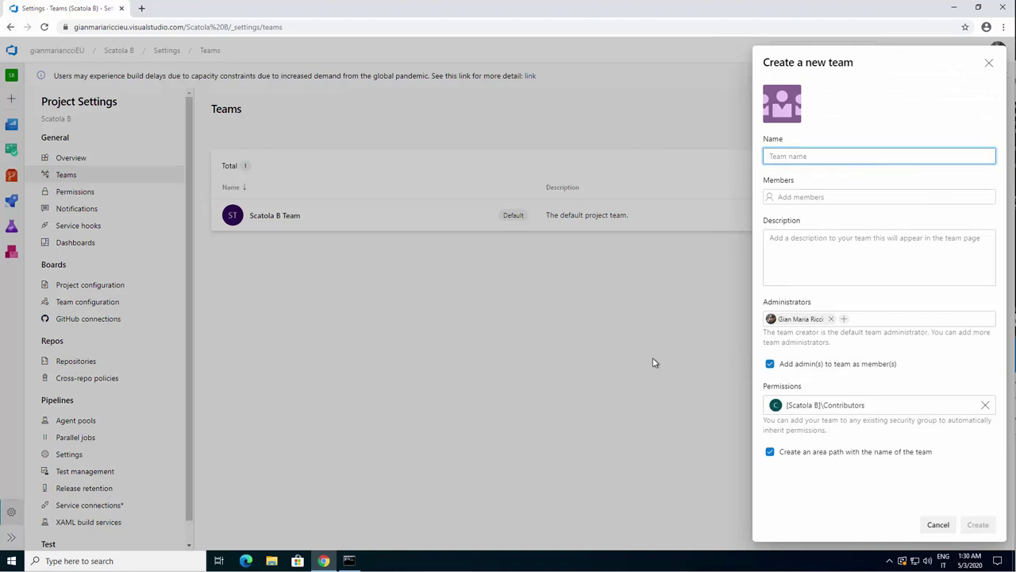
pyautogui.write('P')
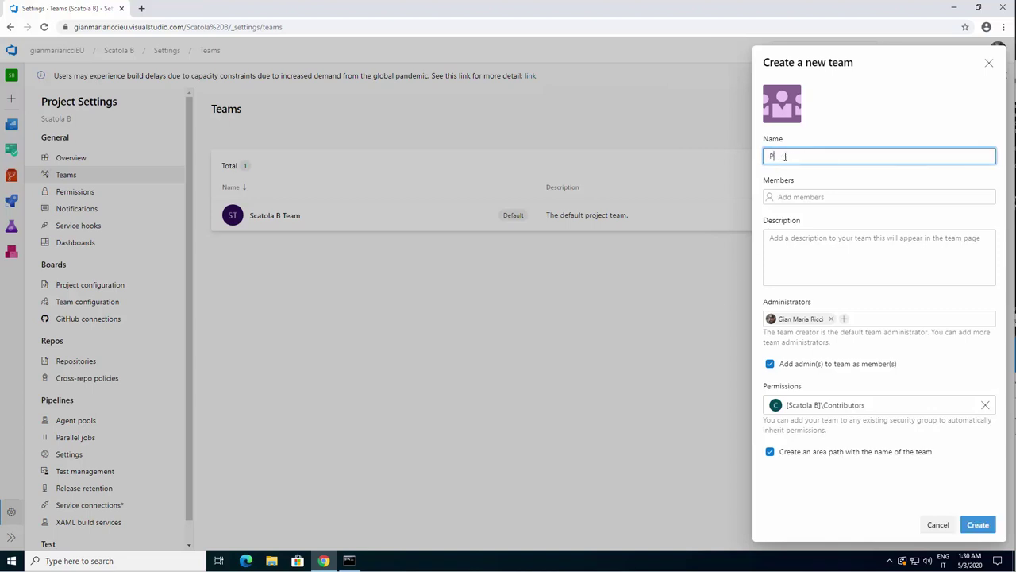
pyautogui.write('rova team 1')
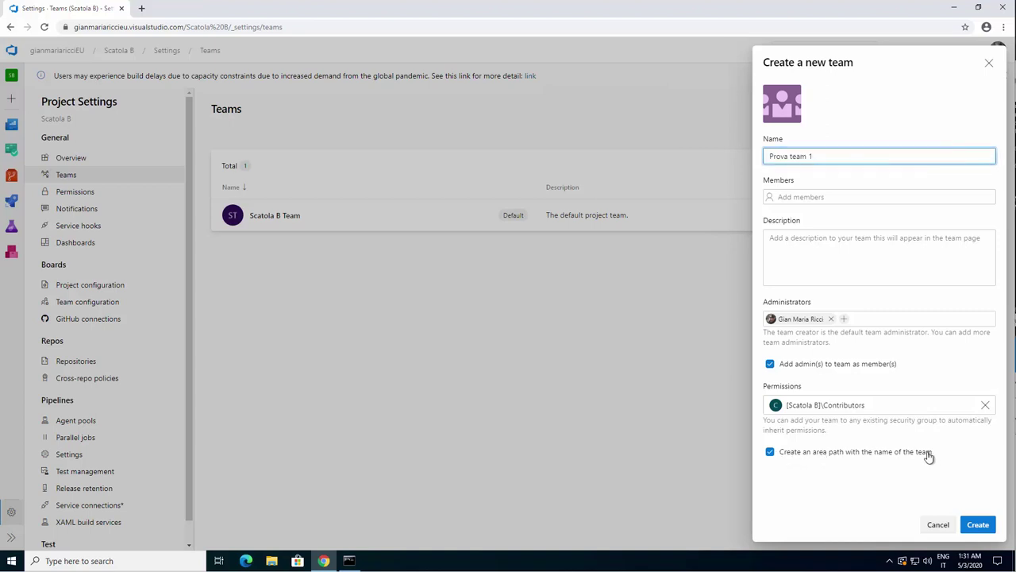
pyautogui.click(979, 525)
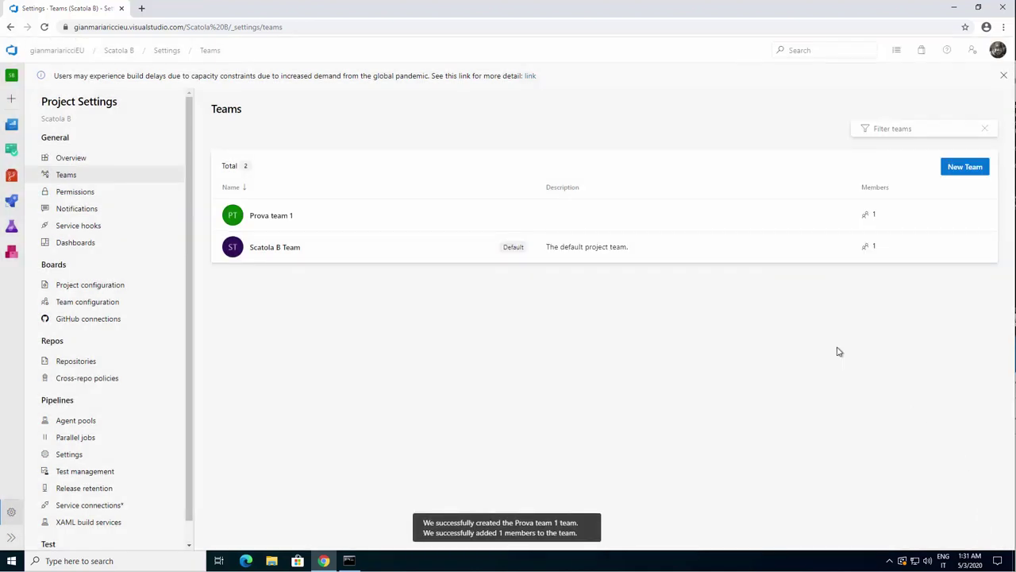
pyautogui.click(72, 194)
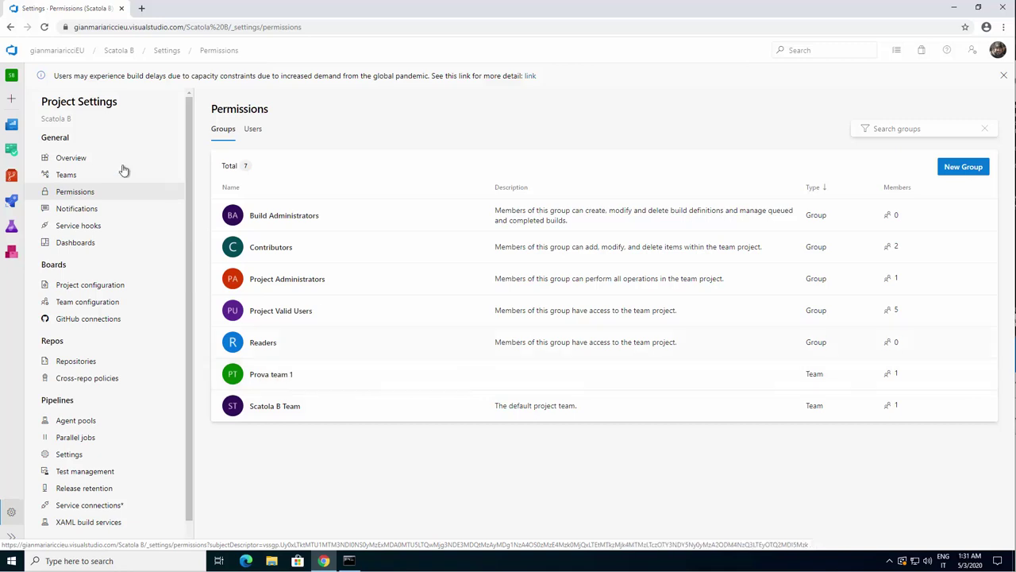
# Step: View Scatola B's teams, then open Prova team 1 from the permission groups and show which groups it is a member of
pyautogui.click(64, 176)
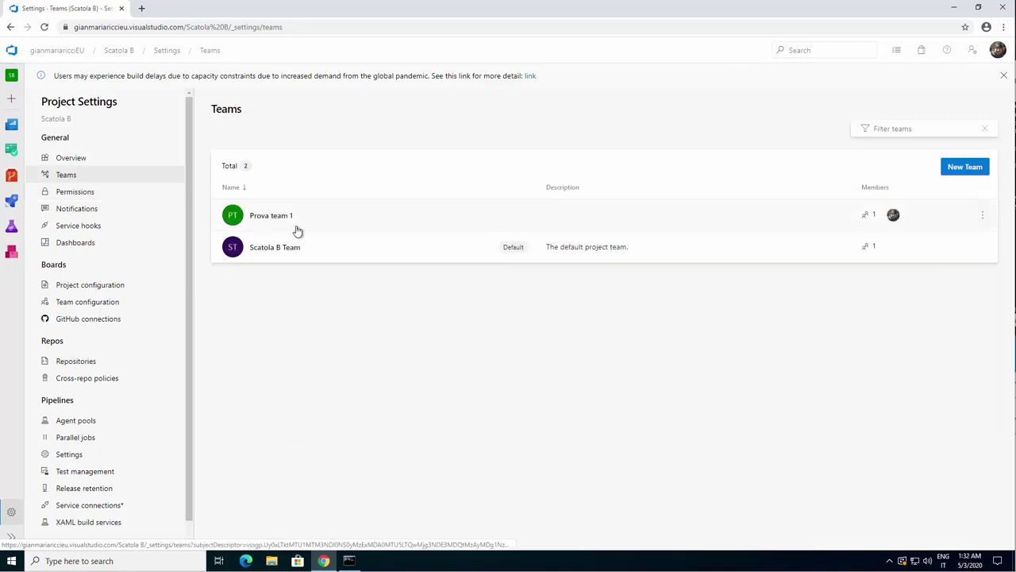
pyautogui.click(75, 192)
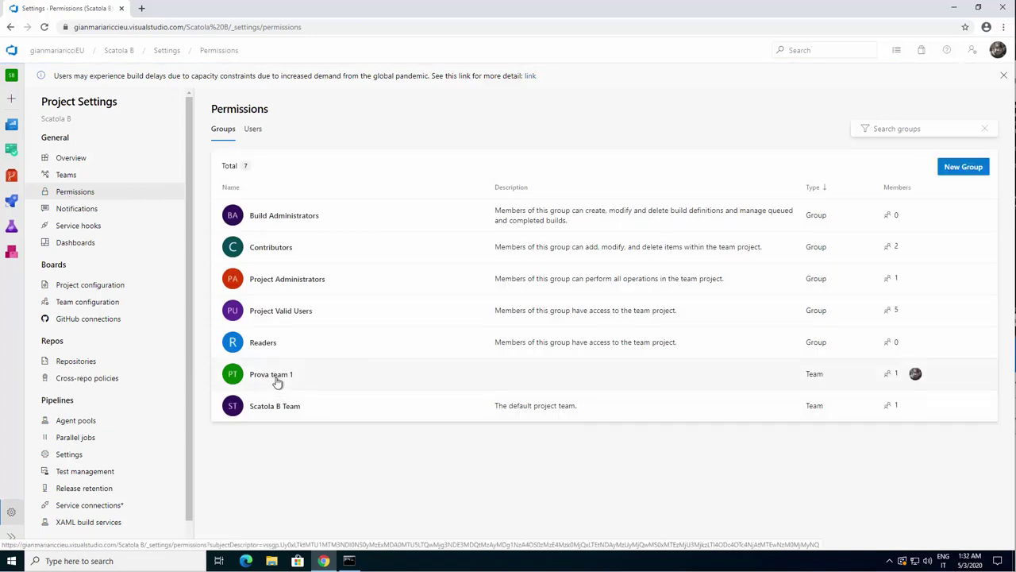
pyautogui.click(275, 378)
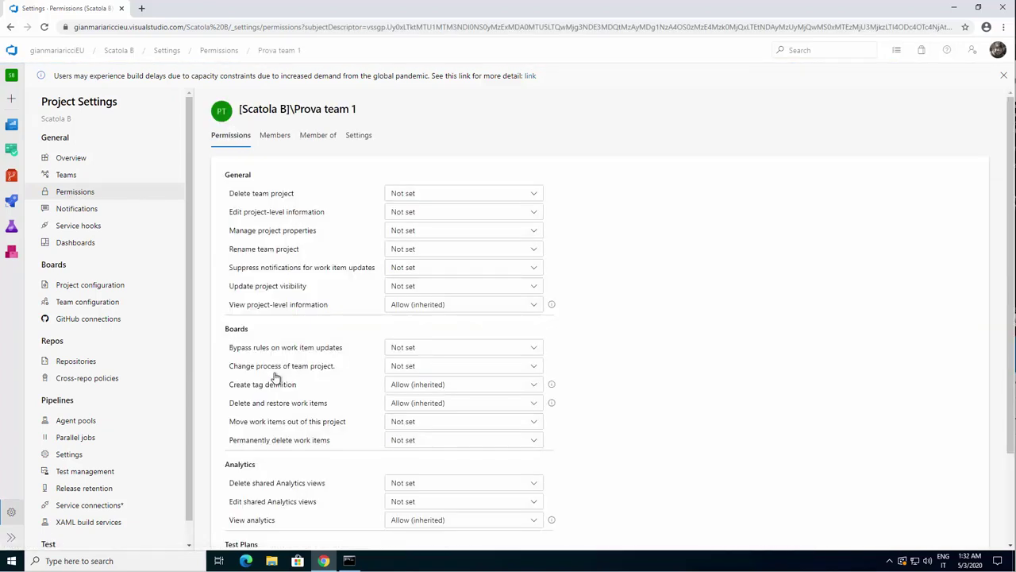
pyautogui.click(312, 138)
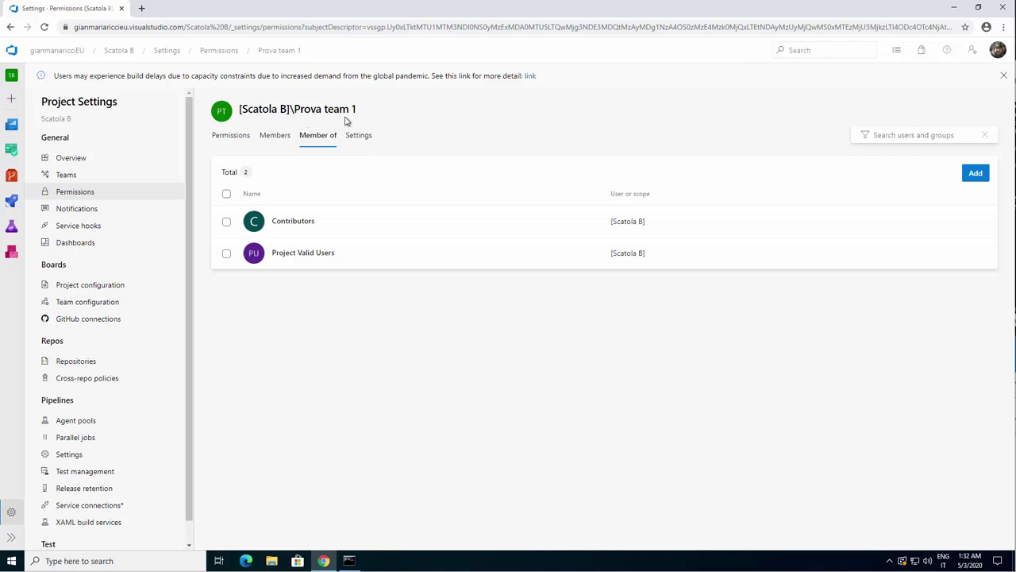
# Step: Highlight the team's full name [Scatola B]\Prova team 1, its [Scatola B] prefix alone, and the full name again
pyautogui.moveTo(356, 109); pyautogui.dragTo(240, 108)
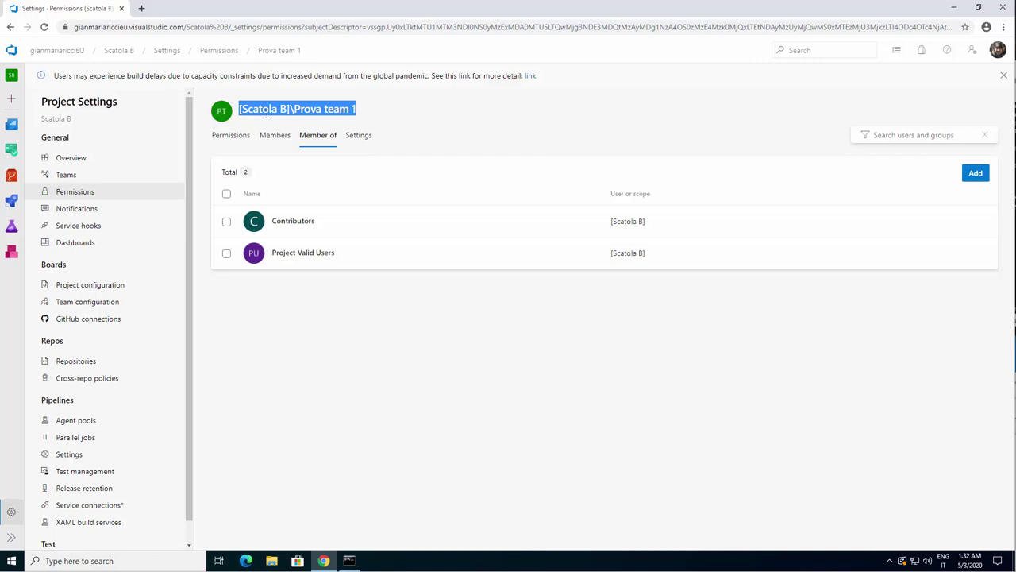
pyautogui.click(291, 112)
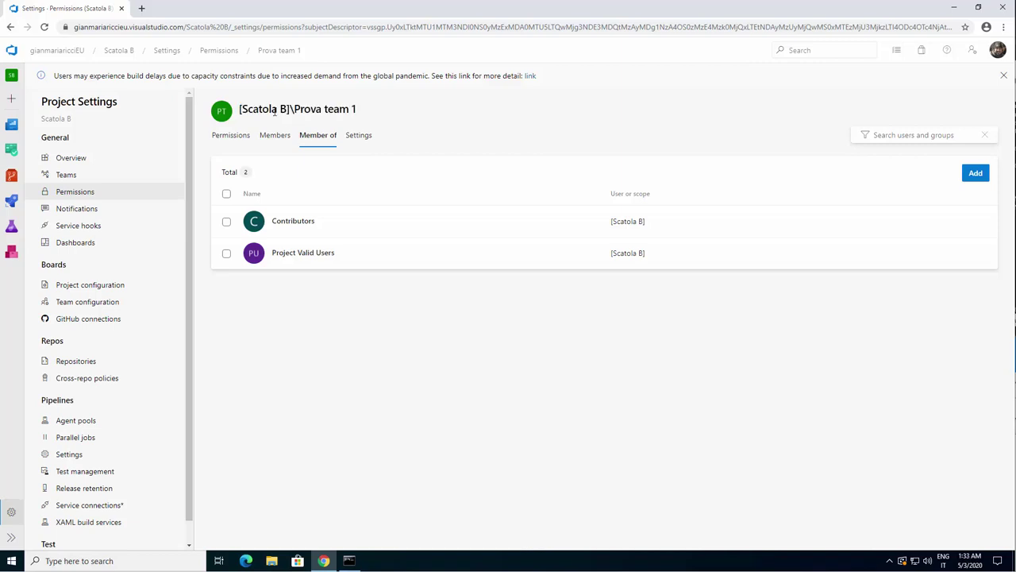
pyautogui.moveTo(290, 112); pyautogui.dragTo(238, 112)
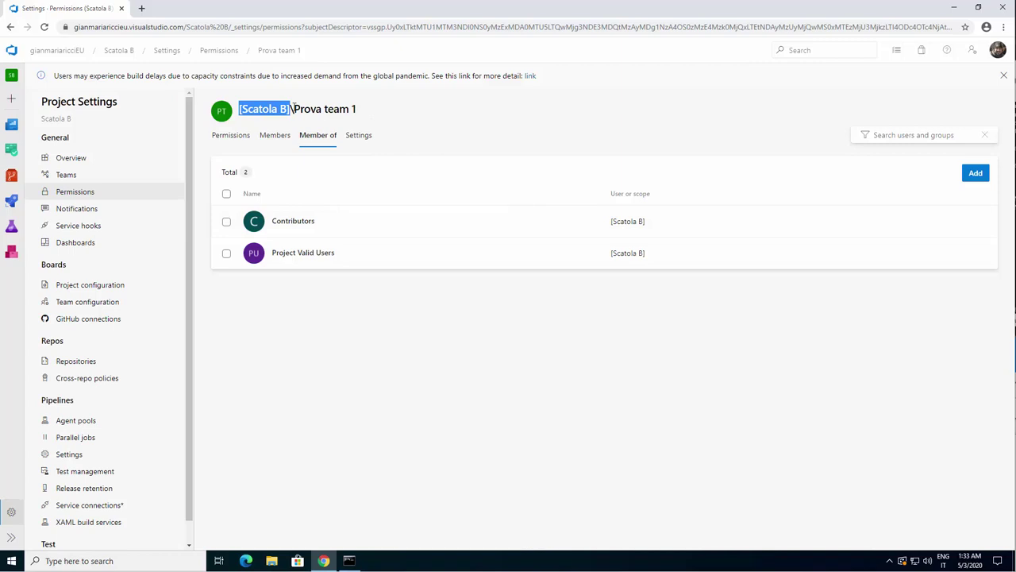
pyautogui.moveTo(362, 109); pyautogui.dragTo(239, 109)
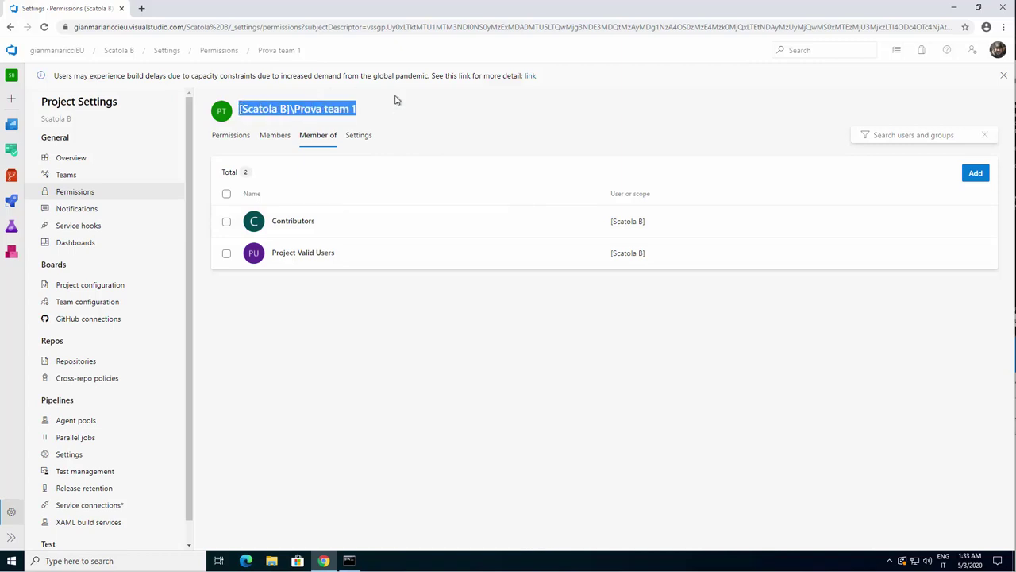